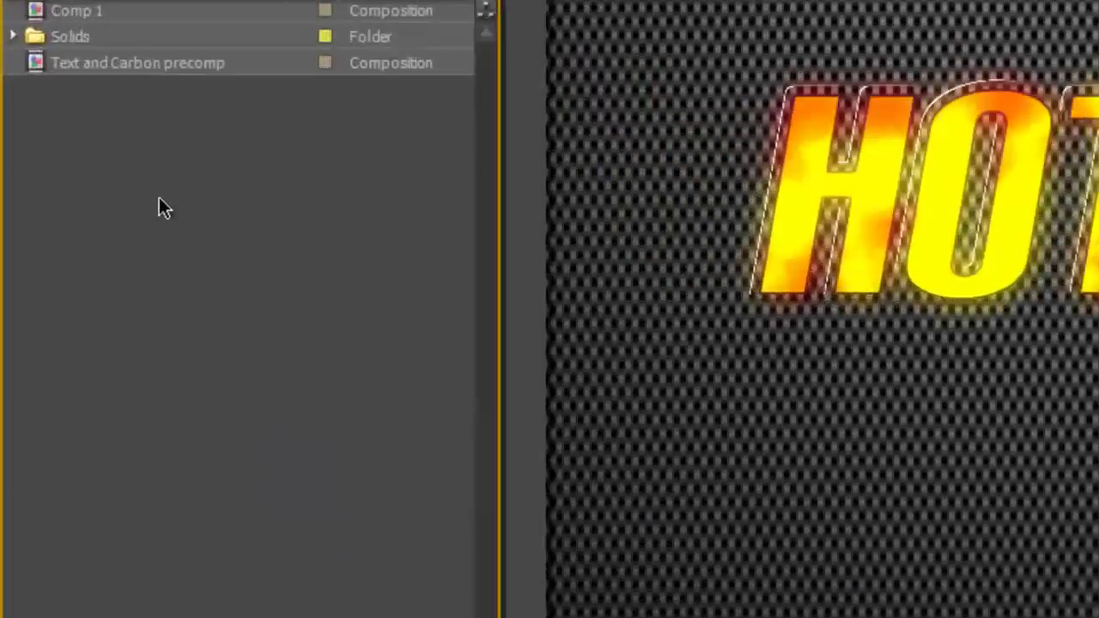
# Create a 1280×720 composition named 'Carbon Fibre Comp' and view it at 50% magnification.
pyautogui.rightClick(56, 211)
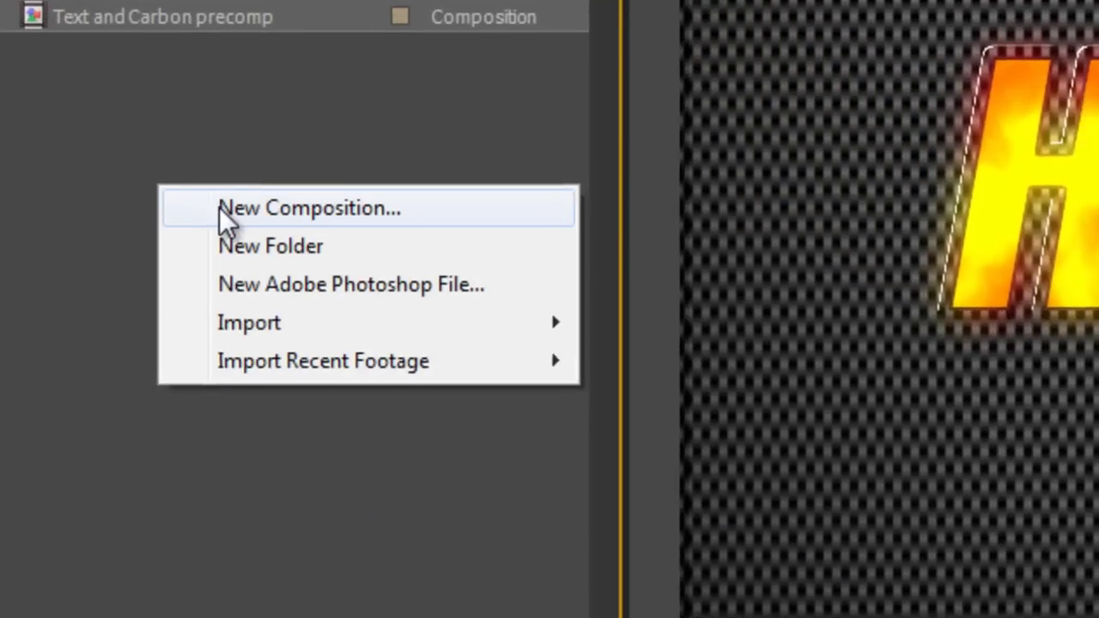
pyautogui.click(235, 211)
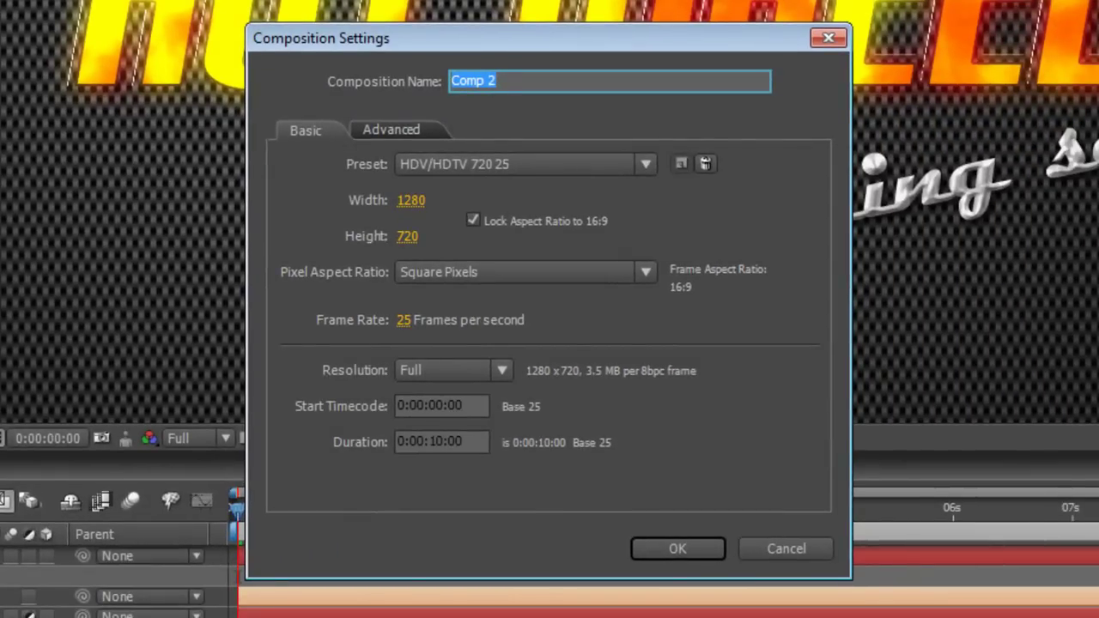
pyautogui.write('Carbon Fi')
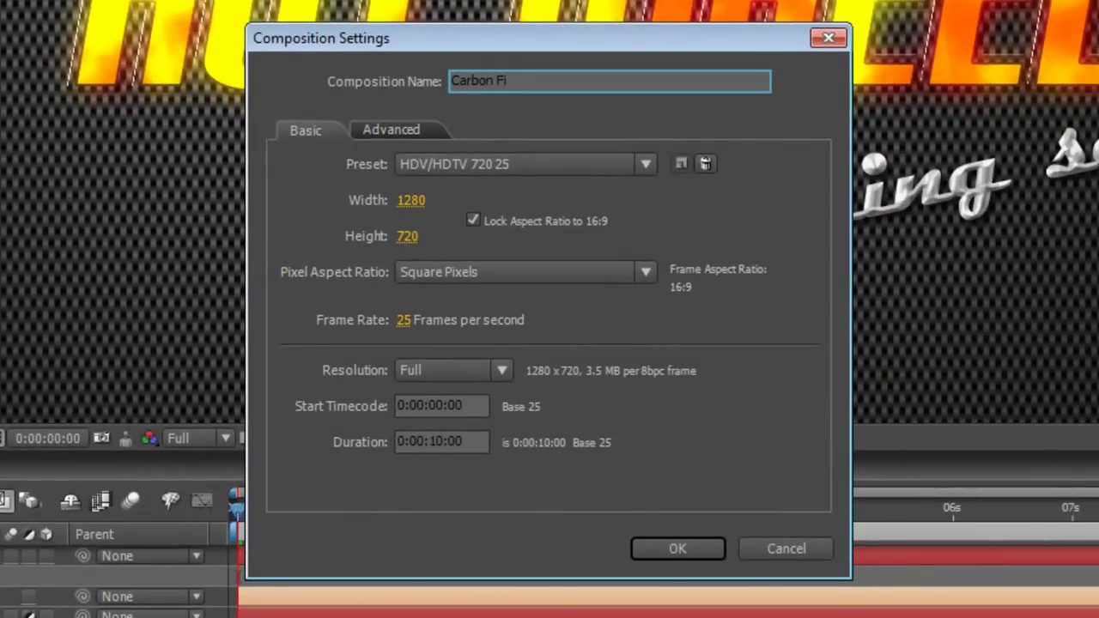
pyautogui.write('bre Comp')
pyautogui.click(676, 550)
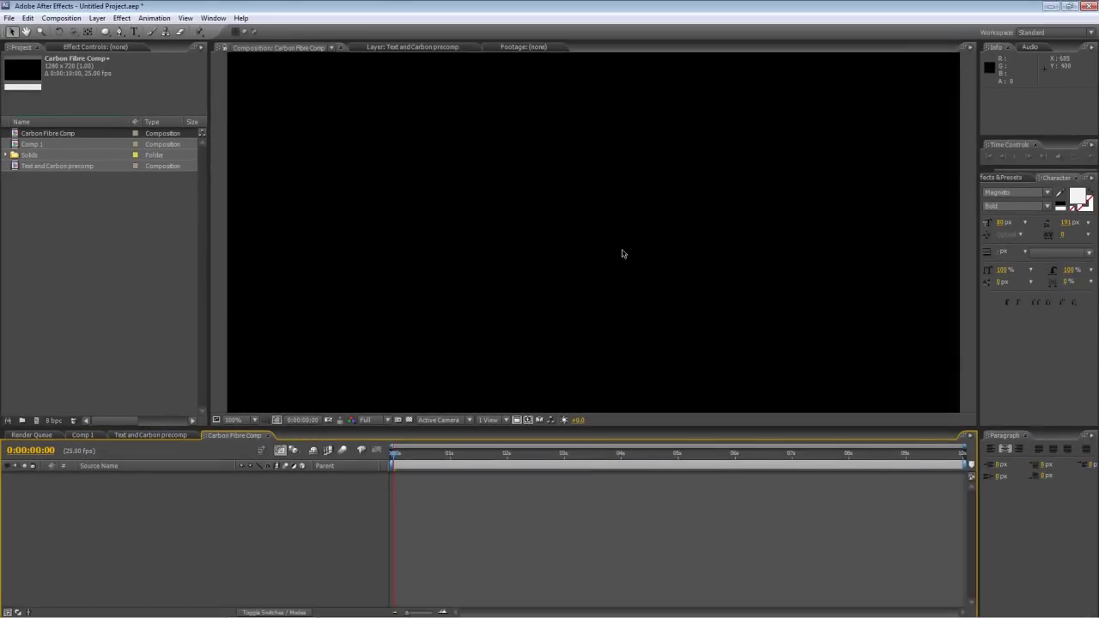
pyautogui.press(',')
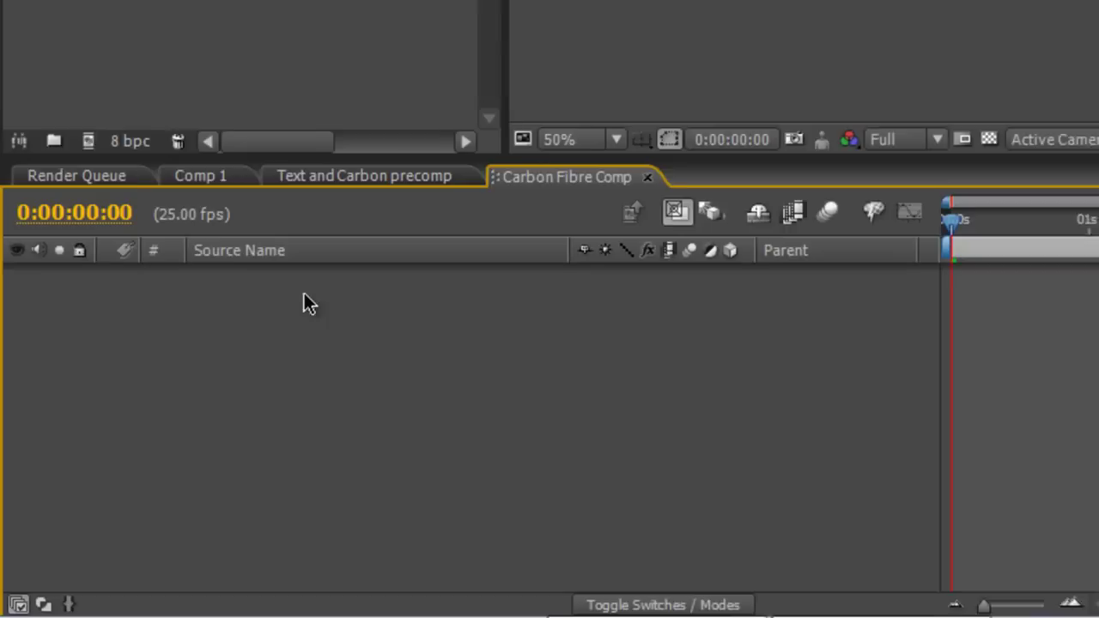
# Set up a new black solid named 'Carbon Unit' sized 5 by 10 pixels.
pyautogui.rightClick(136, 511)
pyautogui.moveTo(386, 345)
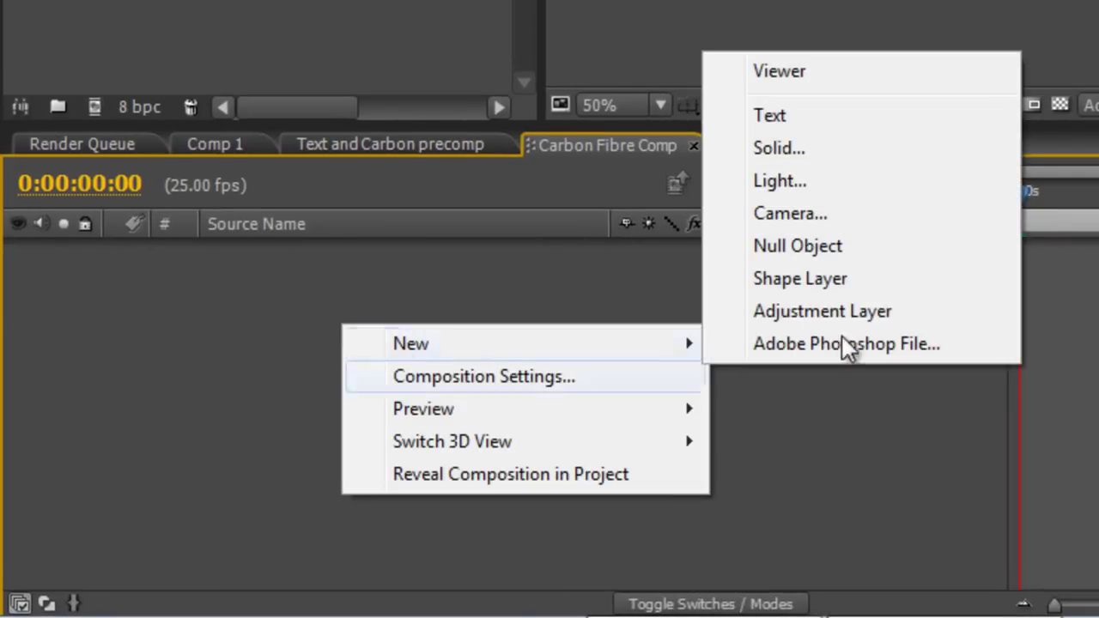
pyautogui.click(920, 149)
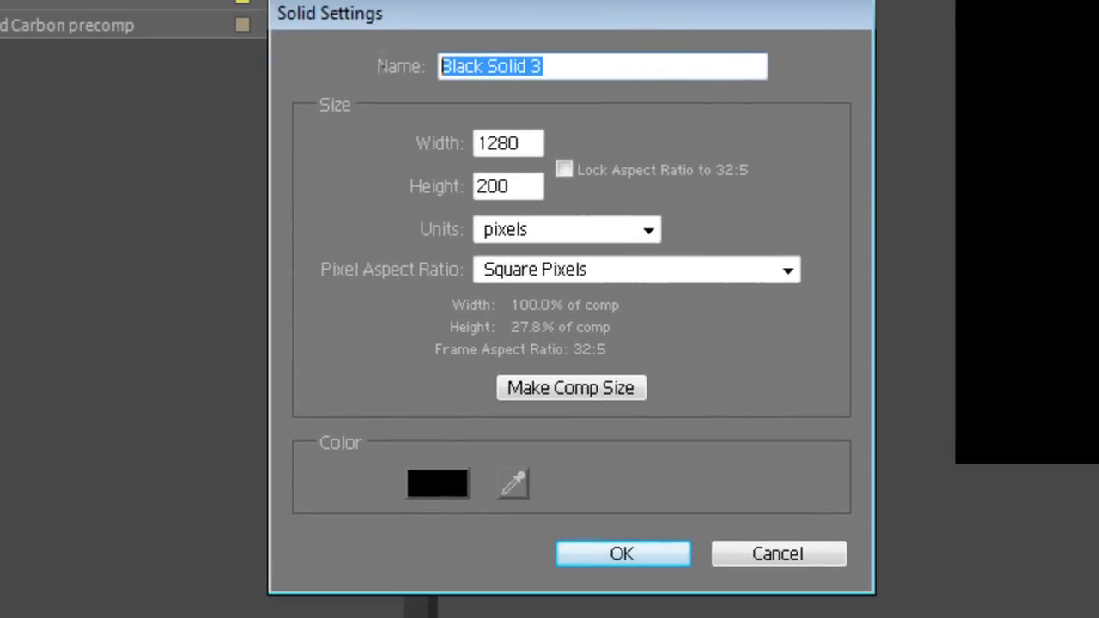
pyautogui.write('Car')
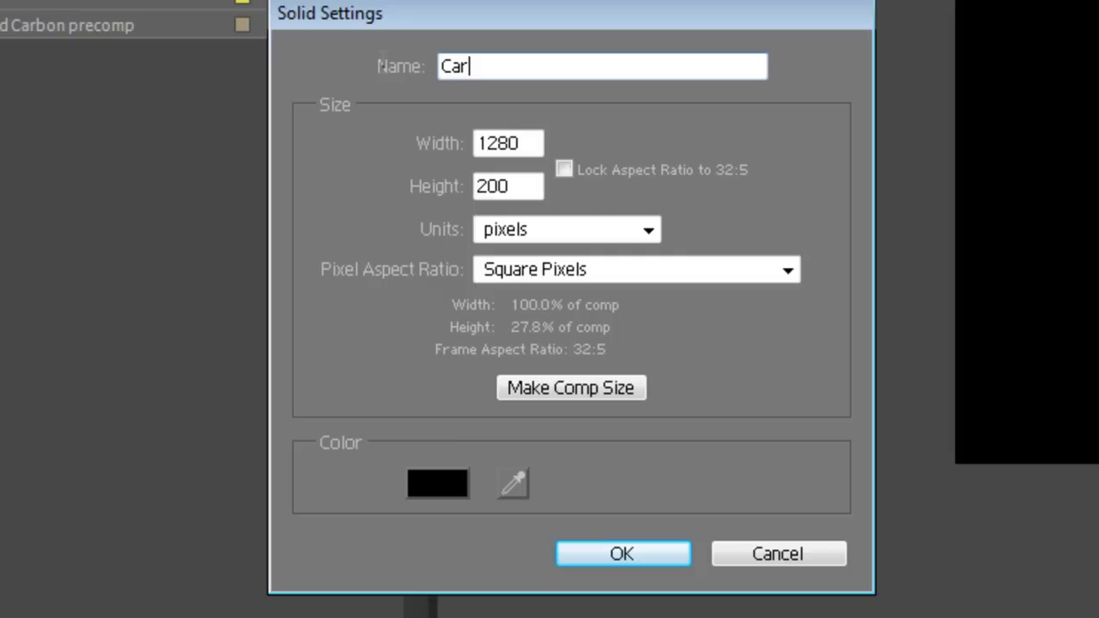
pyautogui.write('bon Unit')
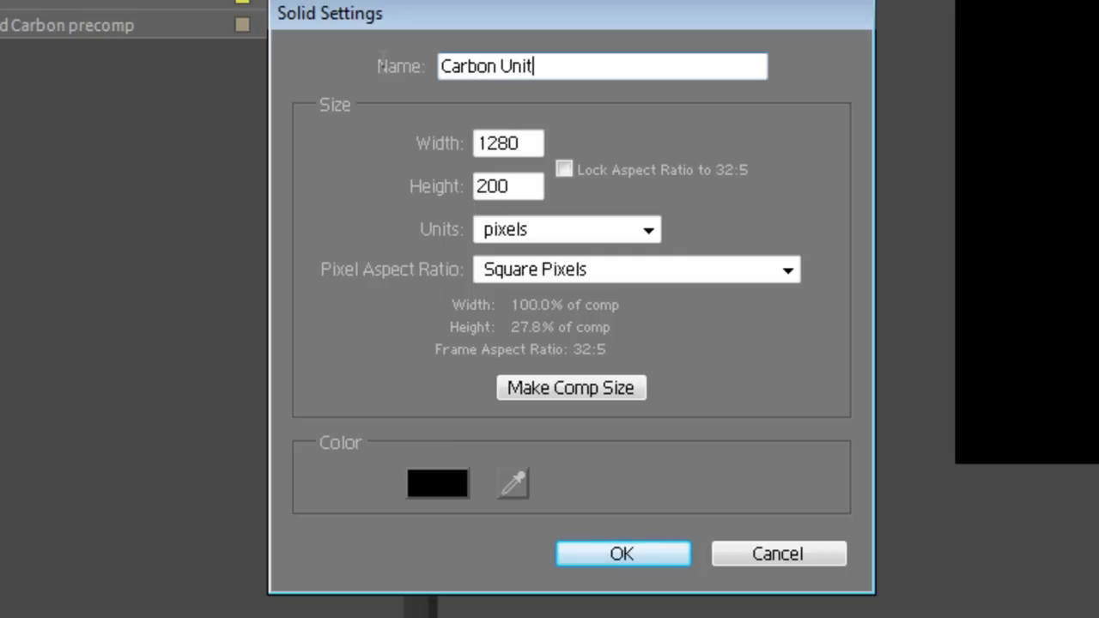
pyautogui.moveTo(531, 143); pyautogui.dragTo(449, 147)
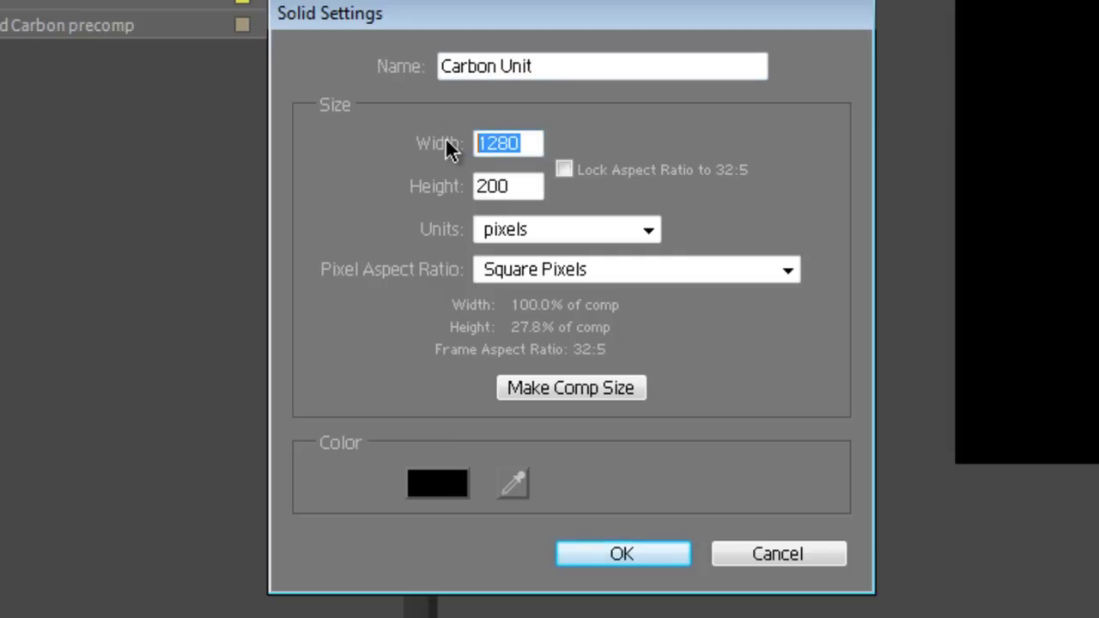
pyautogui.write('5')
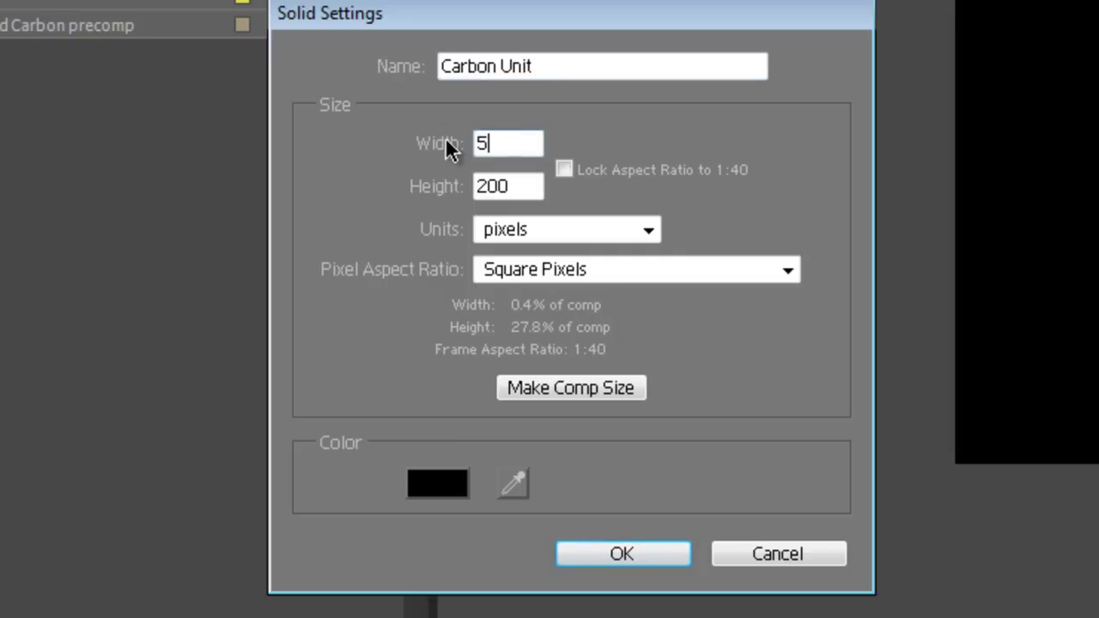
pyautogui.click(516, 189)
pyautogui.moveTo(518, 189); pyautogui.dragTo(457, 191)
pyautogui.write('10')
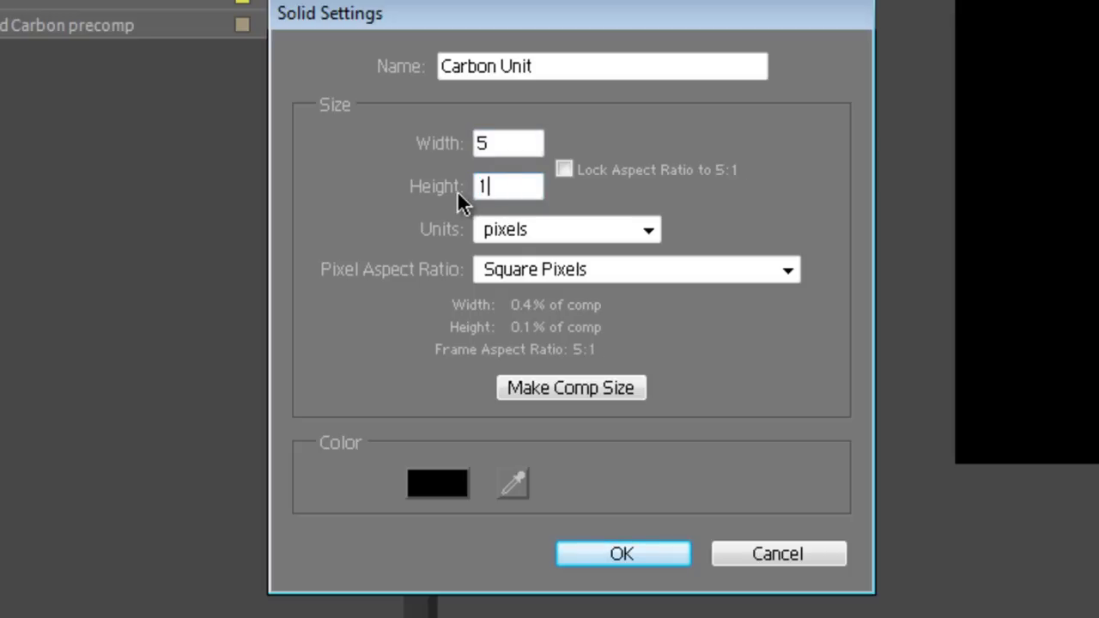
# Confirm the 5×10 Carbon Unit solid and select the old Effects & Presets search text.
pyautogui.click(638, 554)
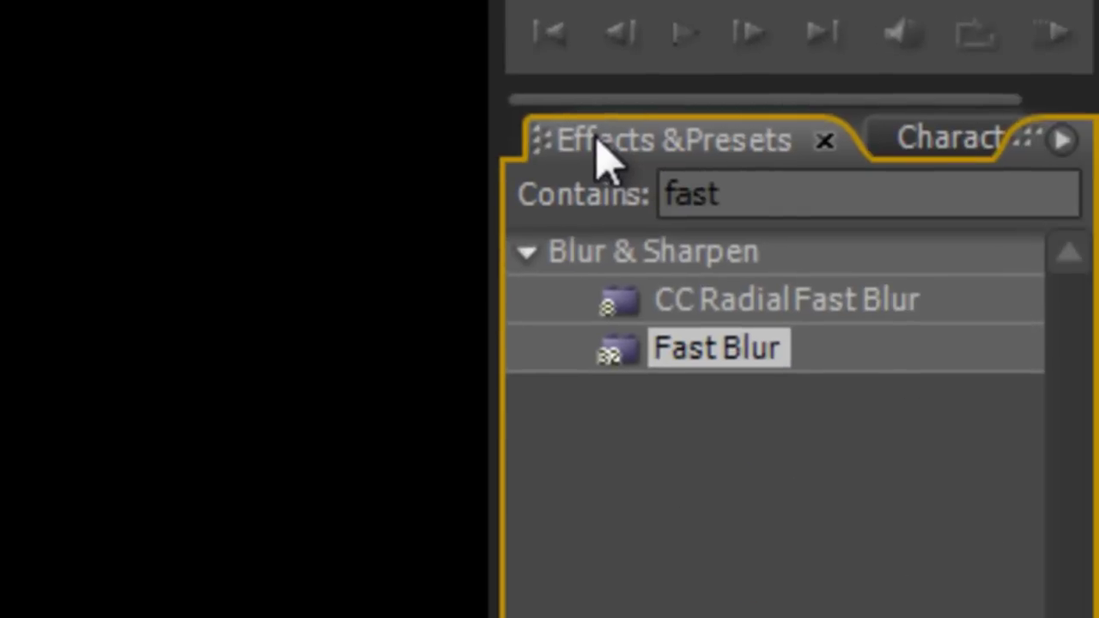
pyautogui.moveTo(785, 201); pyautogui.dragTo(545, 201)
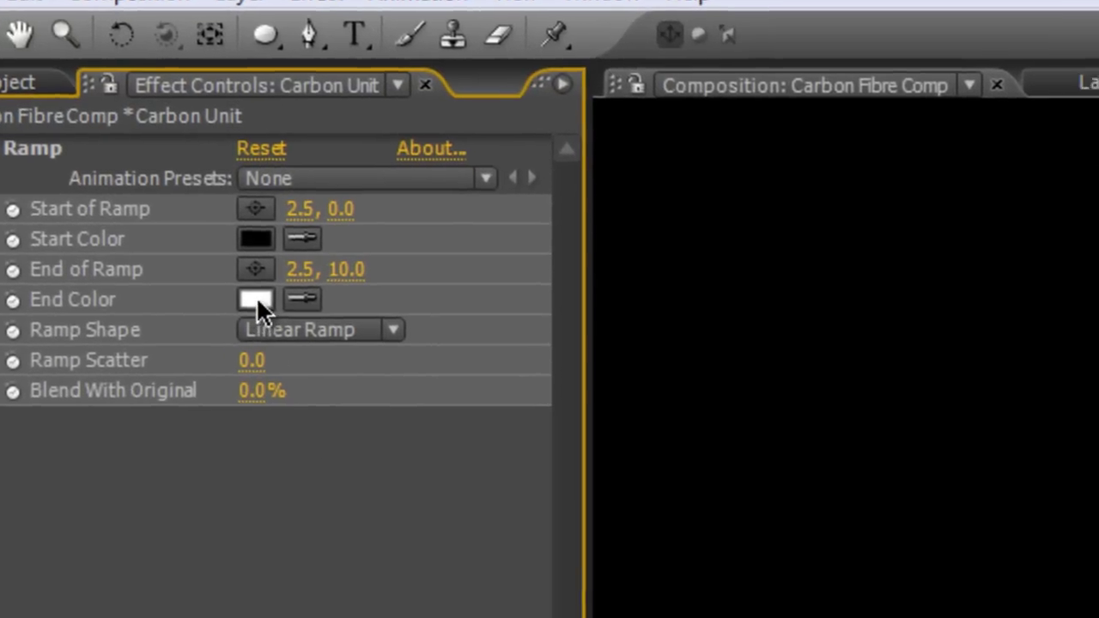
# Change the Ramp's end colour on Carbon Unit from white to mid grey.
pyautogui.click(317, 365)
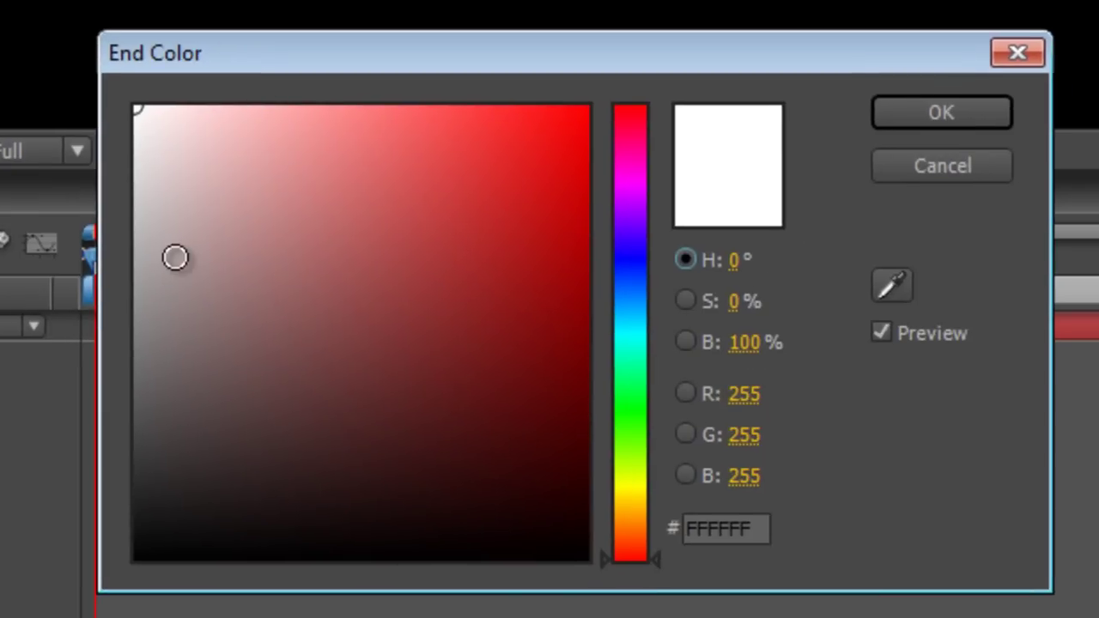
pyautogui.moveTo(176, 258)
pyautogui.mouseDown()
pyautogui.moveTo(106, 221)
pyautogui.moveTo(72, 329)
pyautogui.mouseUp()
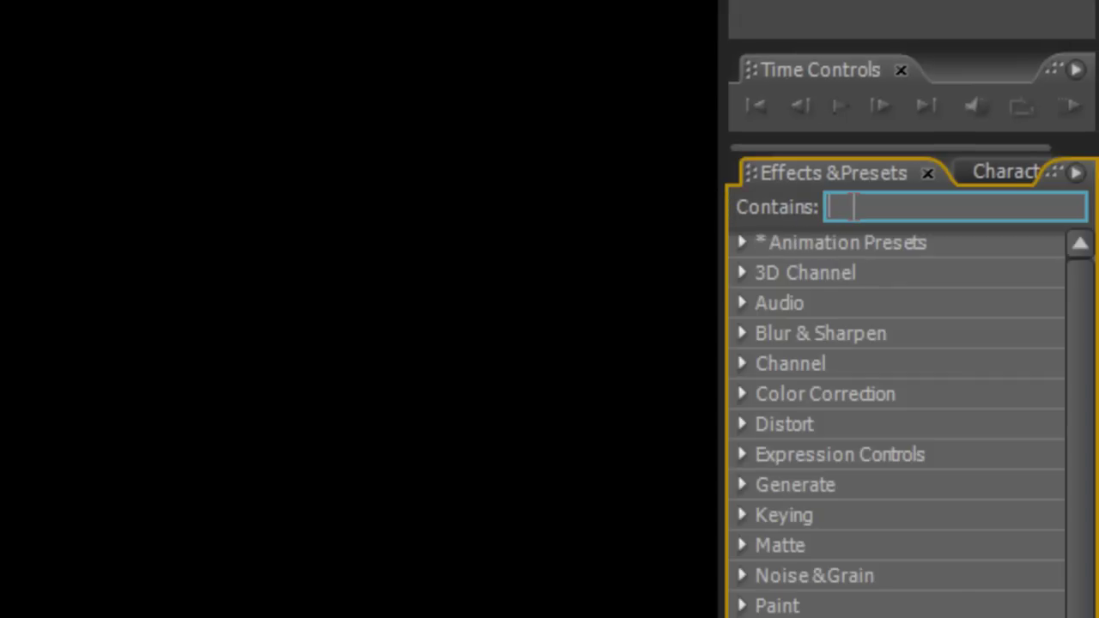
# Apply CC RepeTile to Carbon Unit and set its Tiling to Checker 180.
pyautogui.write('cc rep')
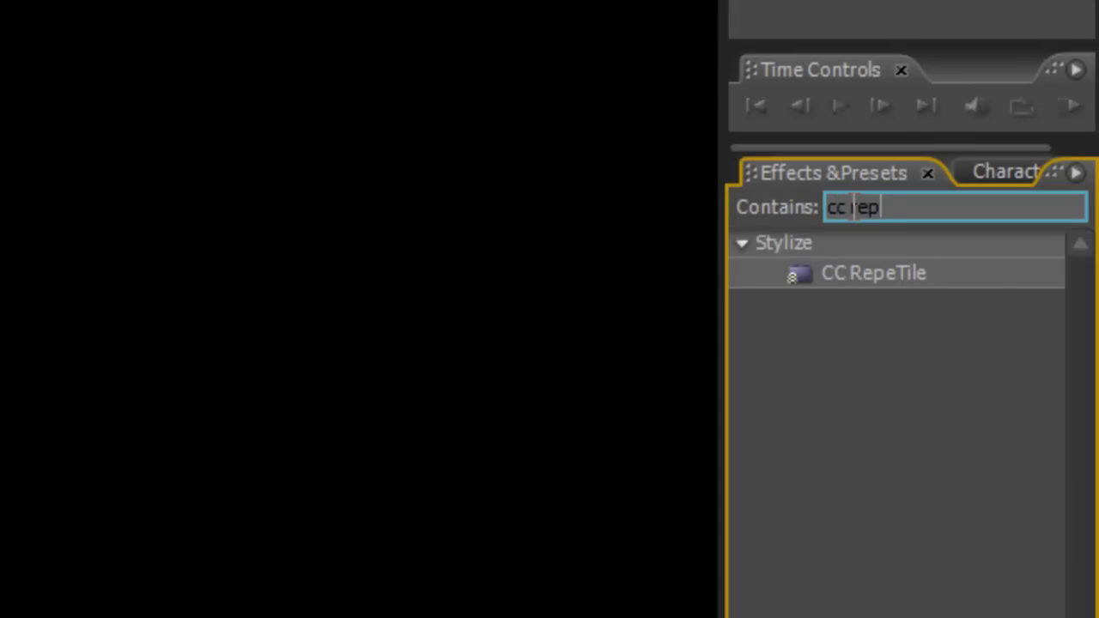
pyautogui.moveTo(960, 268); pyautogui.dragTo(535, 197)
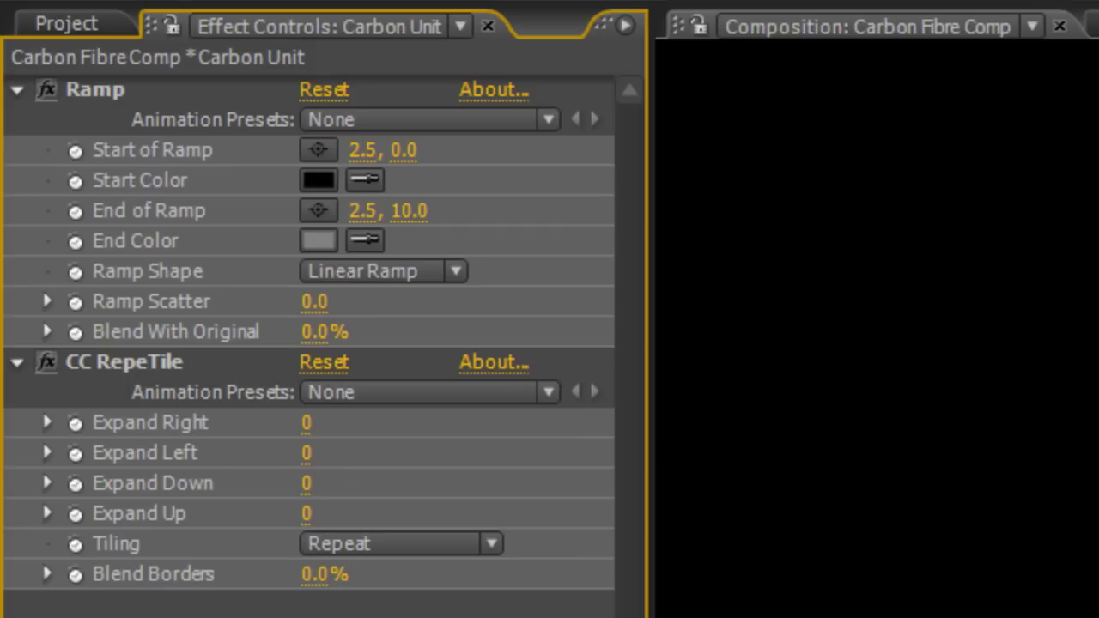
pyautogui.click(392, 547)
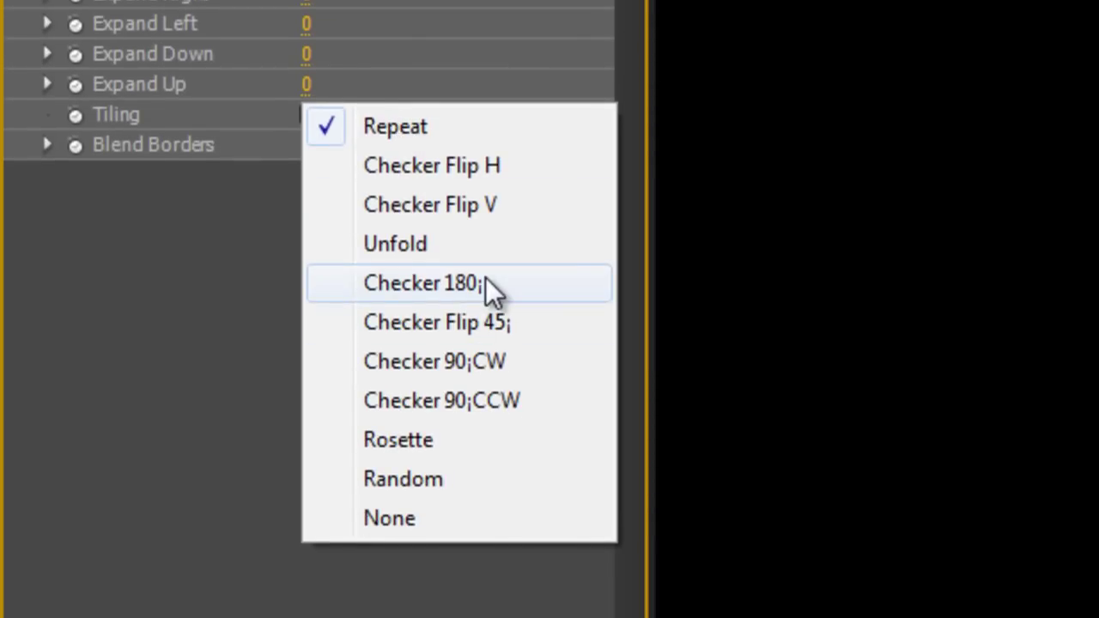
pyautogui.click(485, 278)
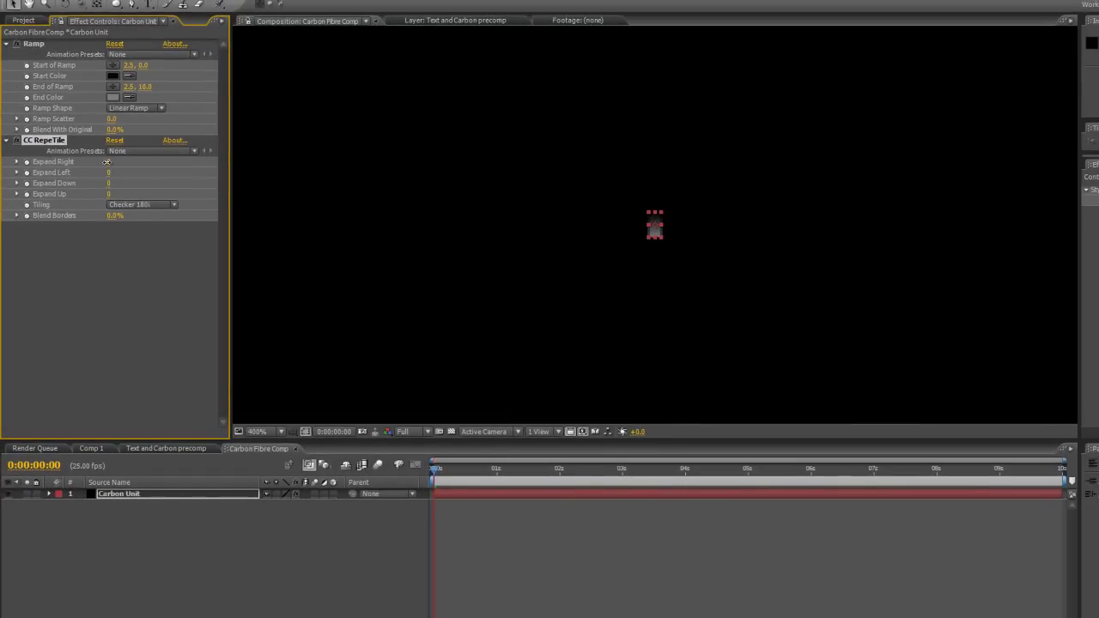
# Expand CC RepeTile to Right 665, Left 628, Down 378, Up 385 to fill the frame.
pyautogui.moveTo(110, 166); pyautogui.dragTo(272, 177)
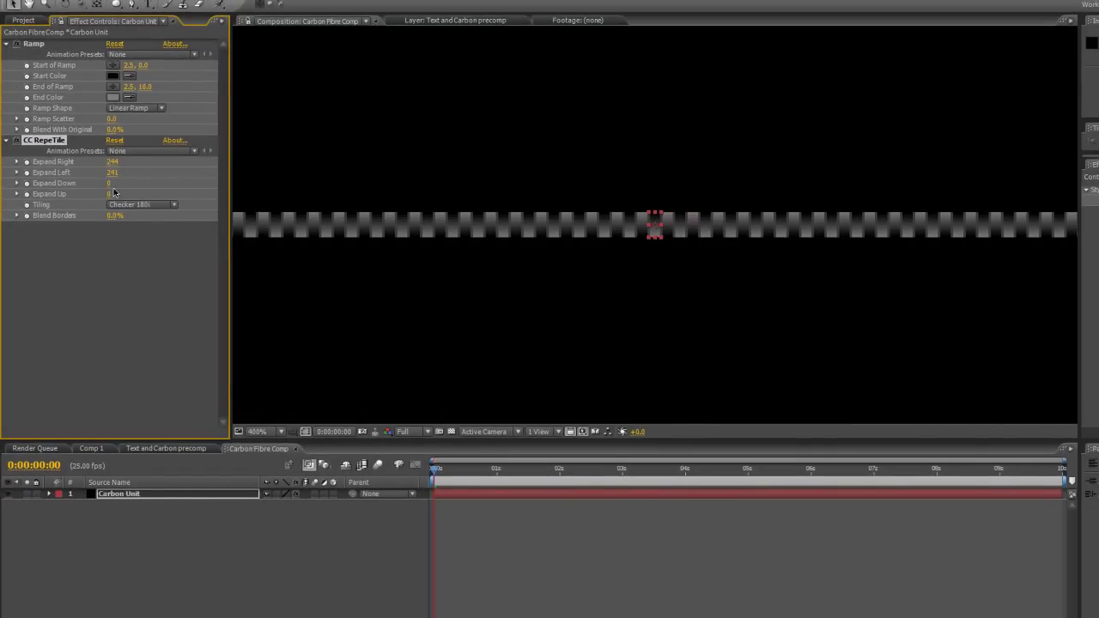
pyautogui.moveTo(109, 183); pyautogui.dragTo(210, 185)
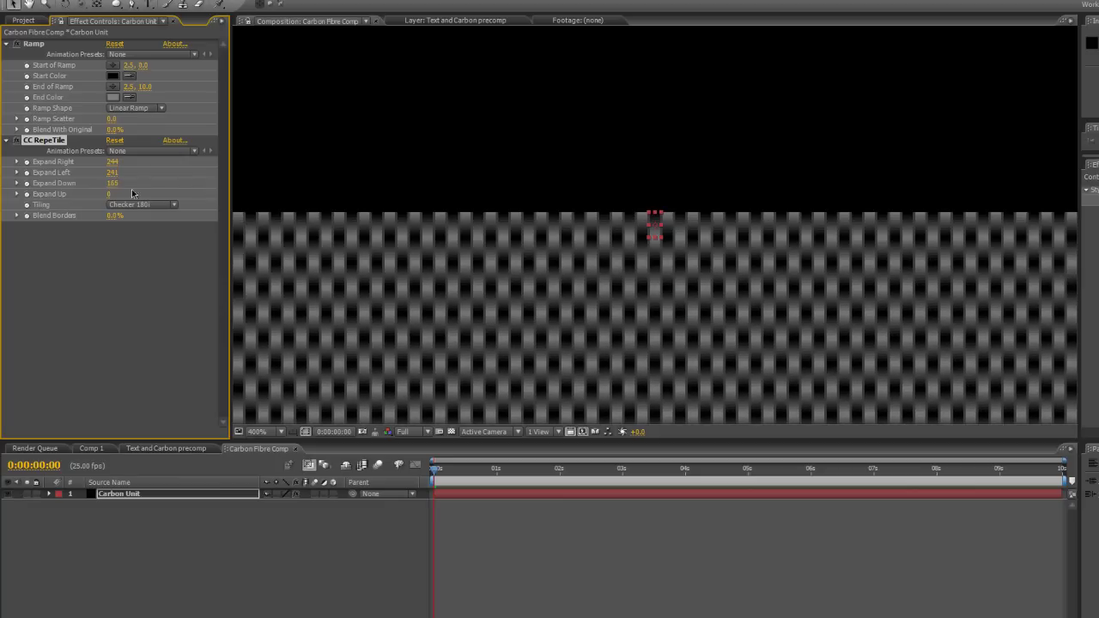
pyautogui.moveTo(110, 195); pyautogui.dragTo(188, 195)
pyautogui.press(',')
pyautogui.press(',')
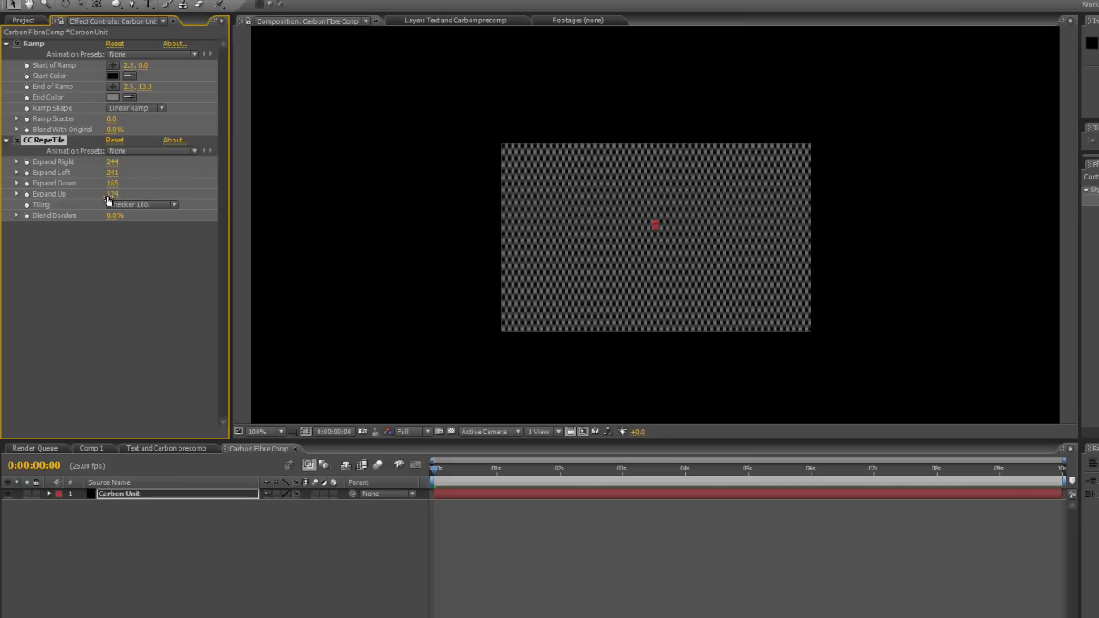
pyautogui.moveTo(112, 194); pyautogui.dragTo(282, 200)
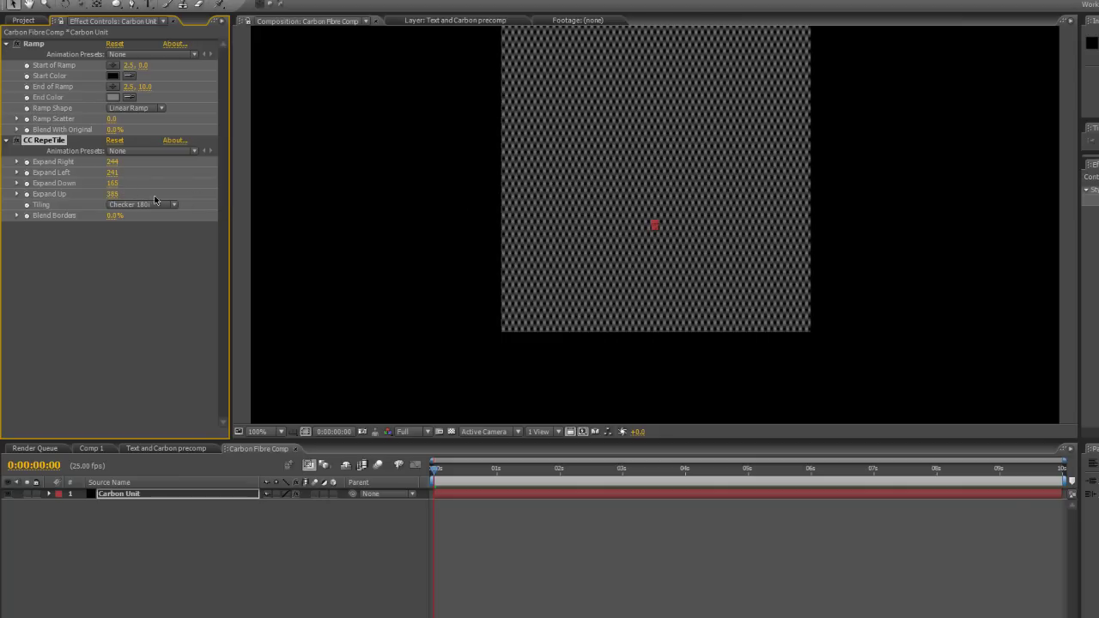
pyautogui.moveTo(112, 183); pyautogui.dragTo(249, 183)
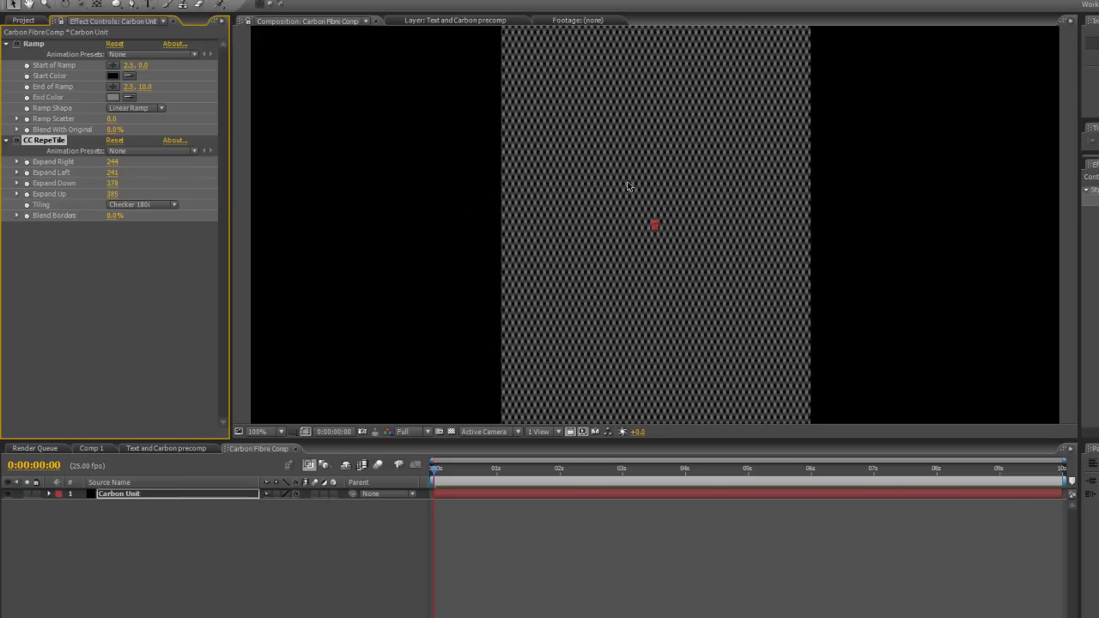
pyautogui.press(',')
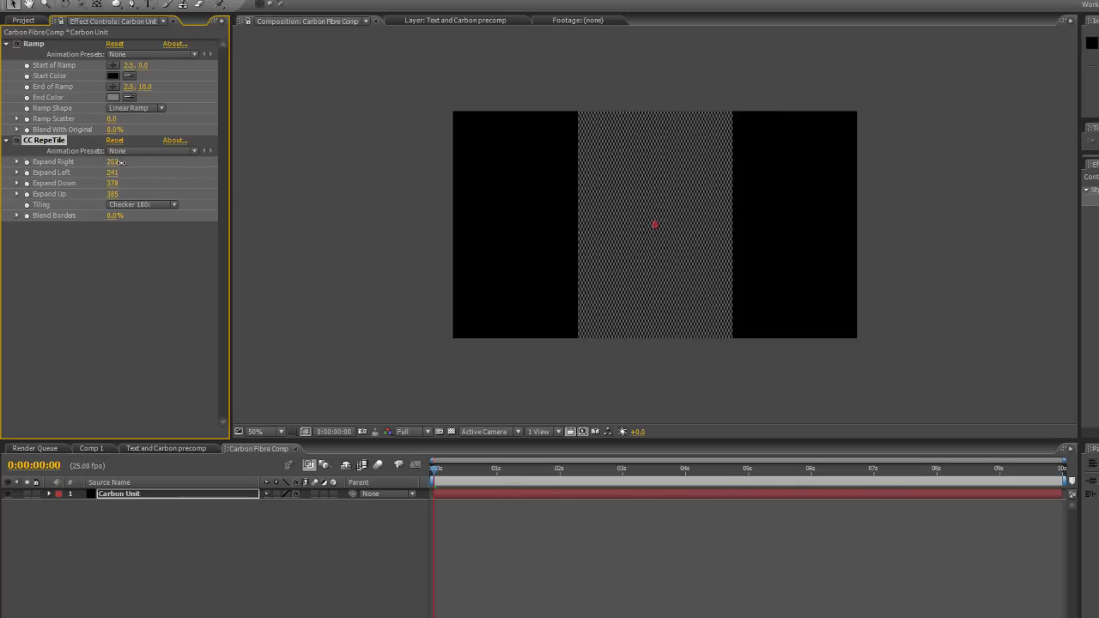
pyautogui.moveTo(118, 163); pyautogui.dragTo(385, 173)
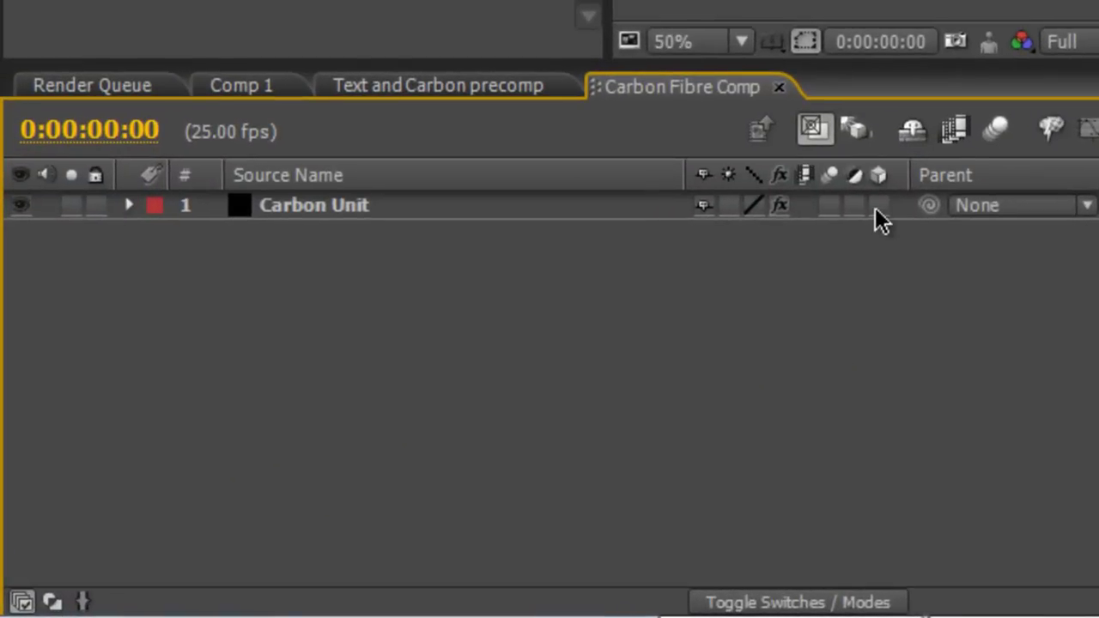
# Make Carbon Unit 3D and add spot light Light 1, aimed toward the texture's lower right.
pyautogui.click(877, 206)
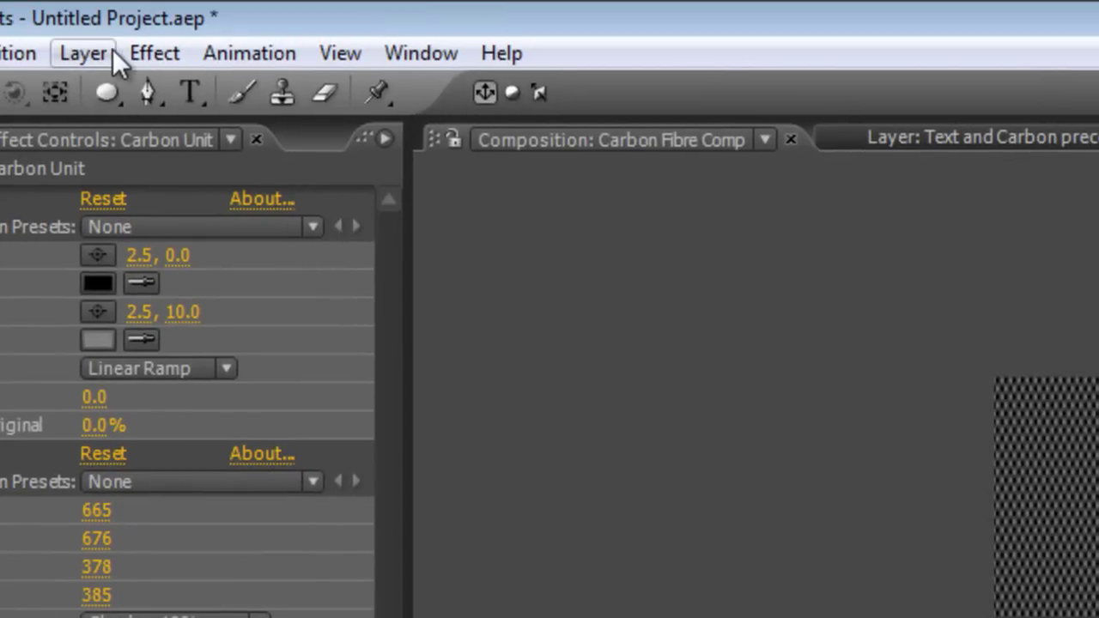
pyautogui.click(113, 48)
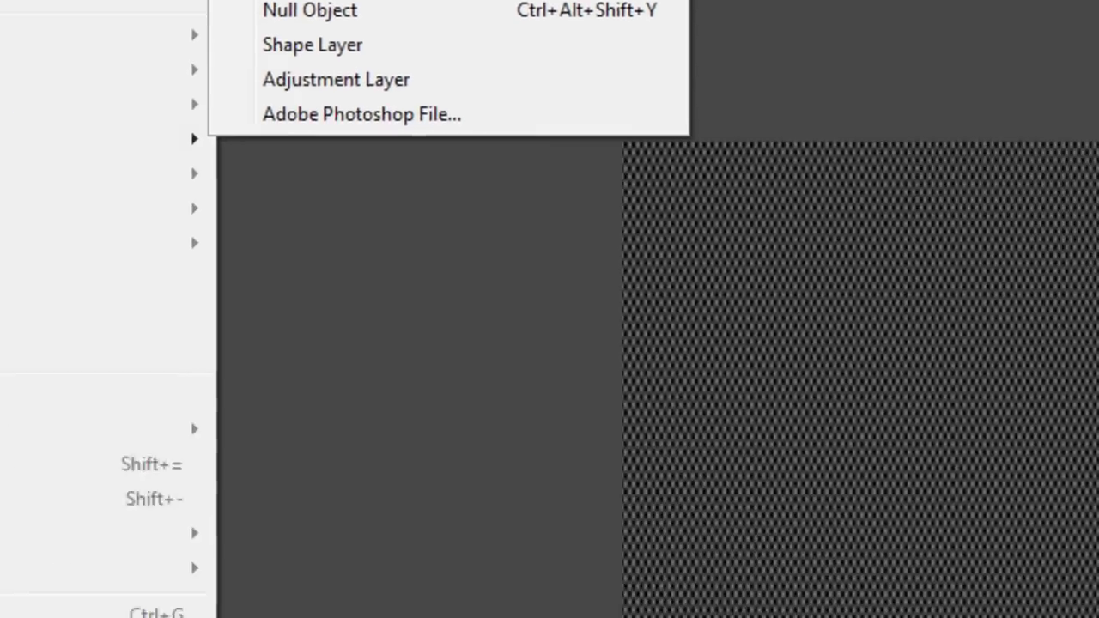
pyautogui.click(859, 164)
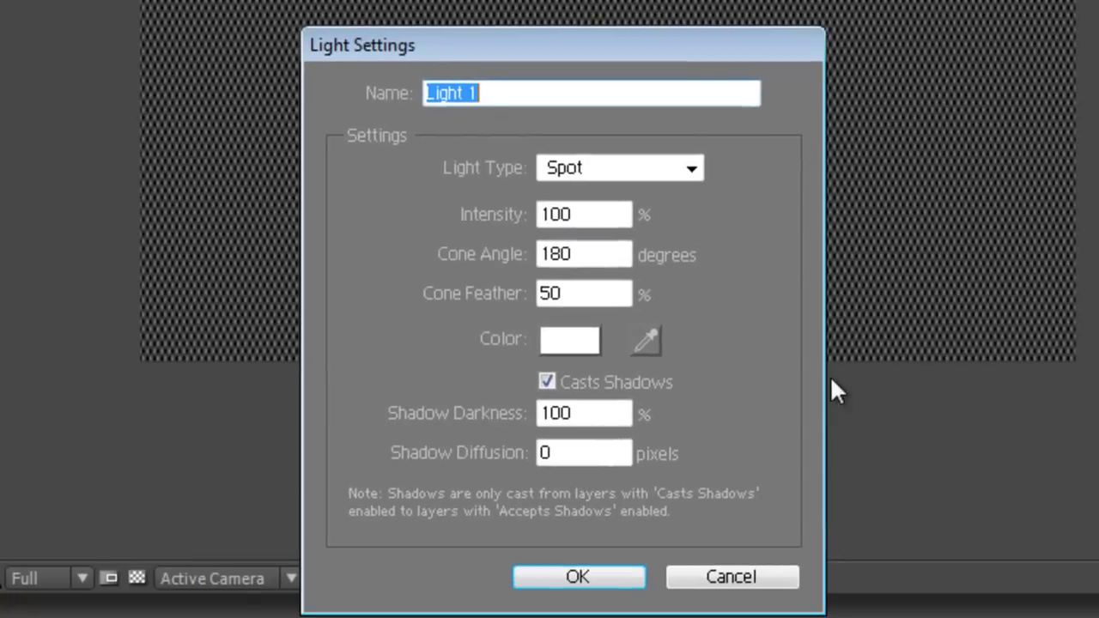
pyautogui.click(631, 577)
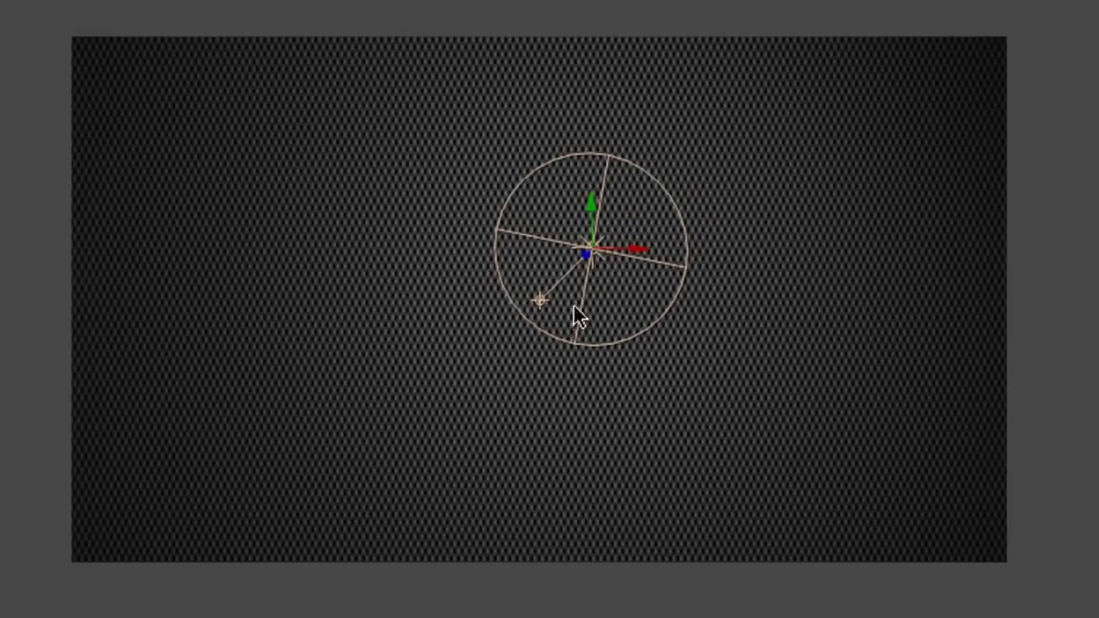
pyautogui.moveTo(473, 245); pyautogui.dragTo(517, 308)
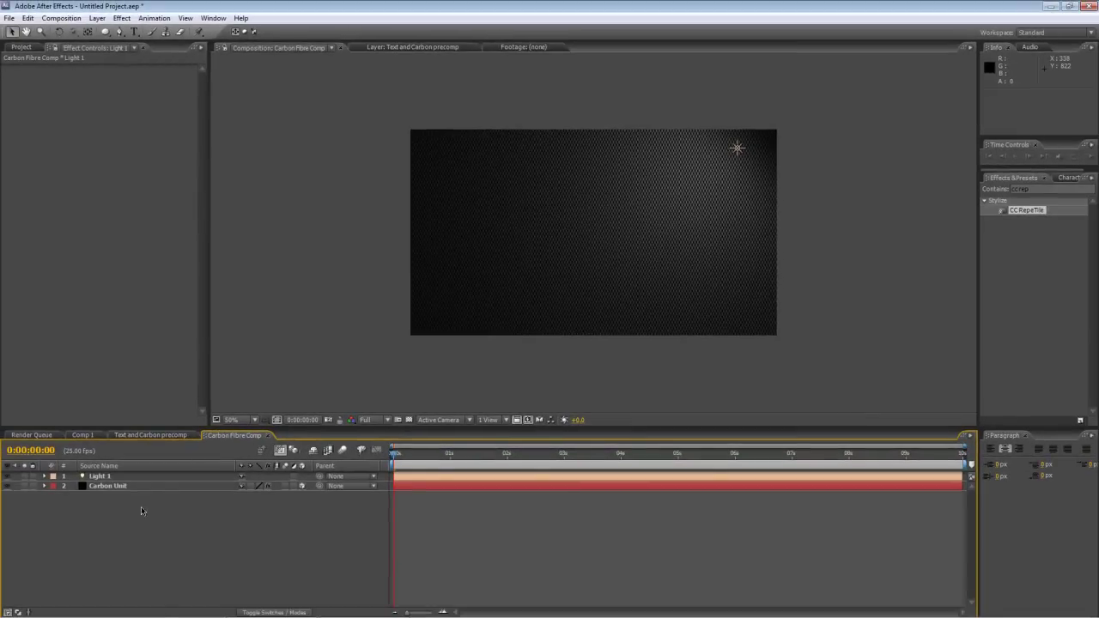
# Return to Comp 1 to see the HOT WHEELS title over the carbon-fibre texture.
pyautogui.click(83, 435)
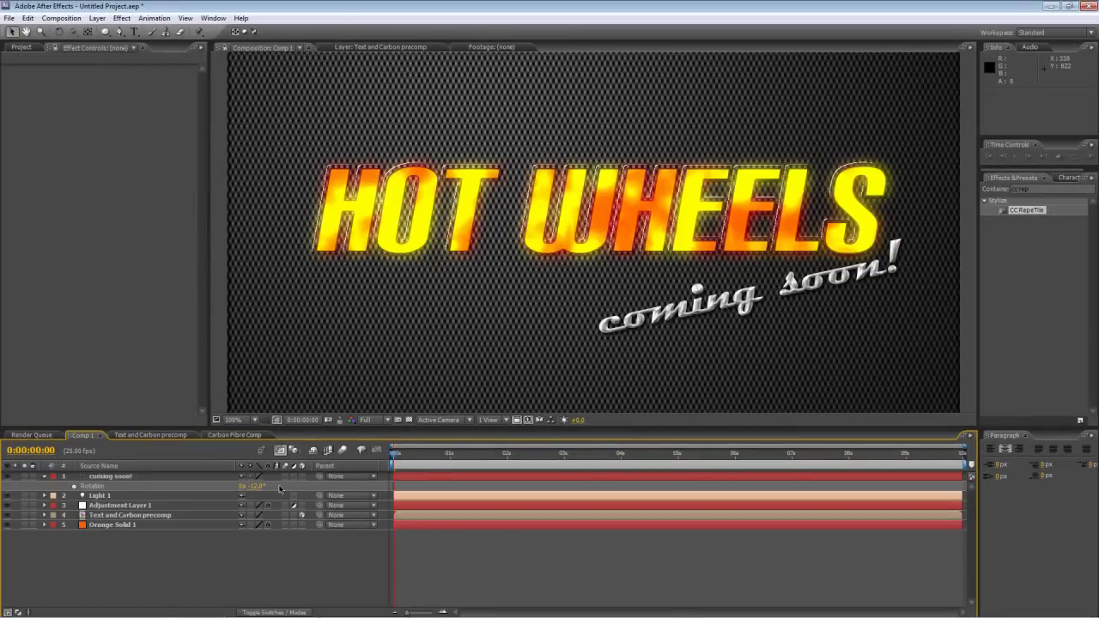